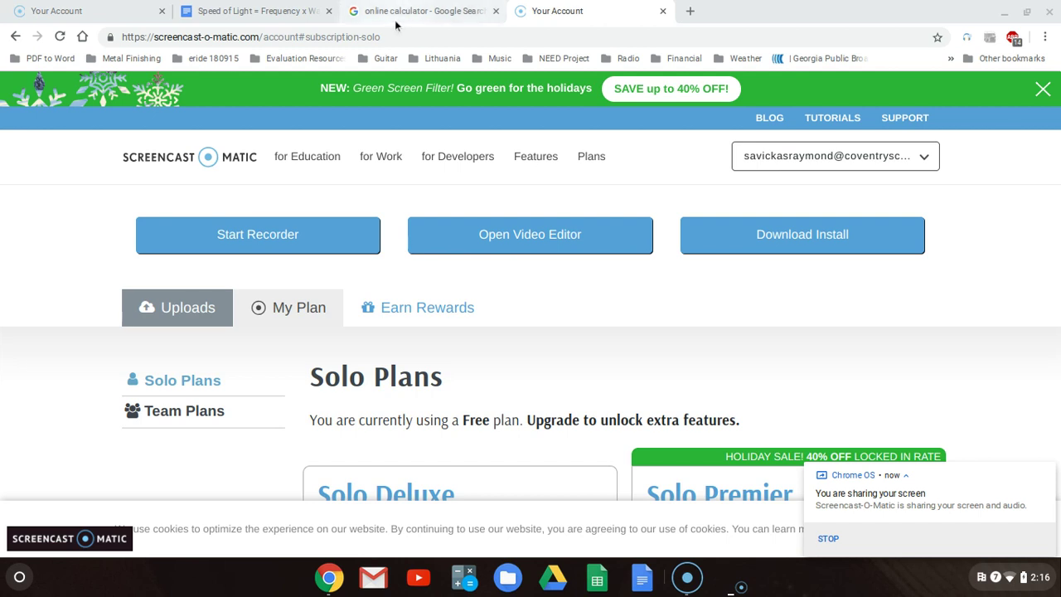
# Step: Glance at the Speed of Light document, then return to the calculator tab showing 3.05498982e-8
pyautogui.click(292, 10)
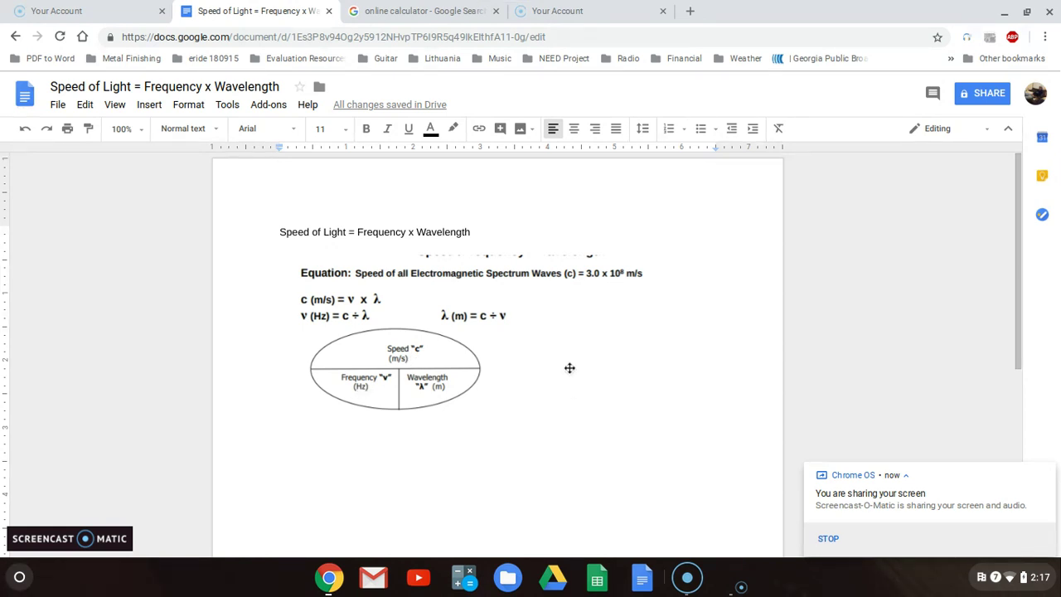
pyautogui.click(450, 10)
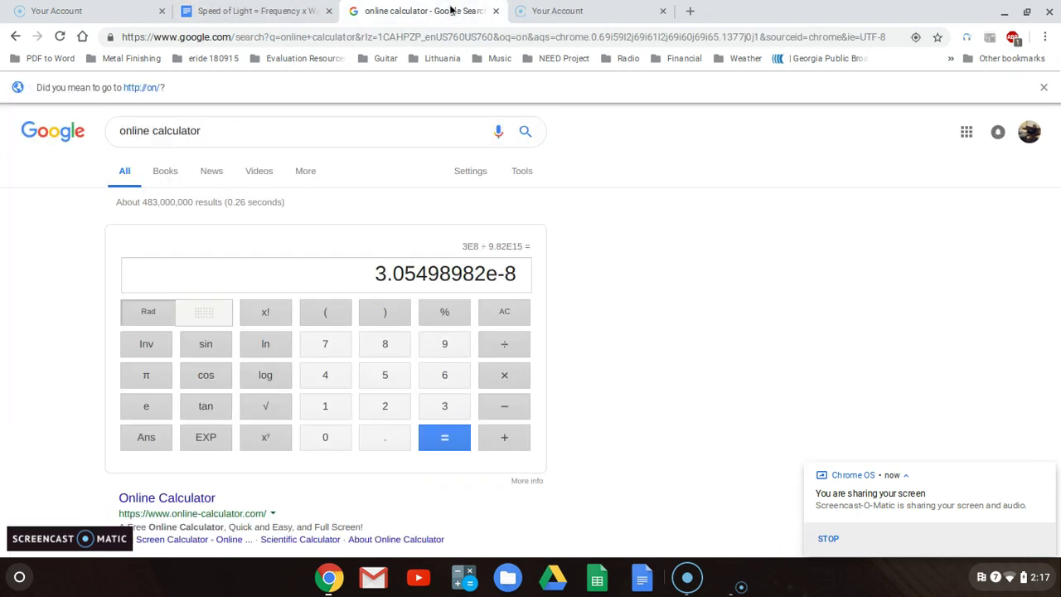
# Step: Clear the calculator display to 0, keeping 3.054989816700611e-8 as Ans
pyautogui.click(506, 311)
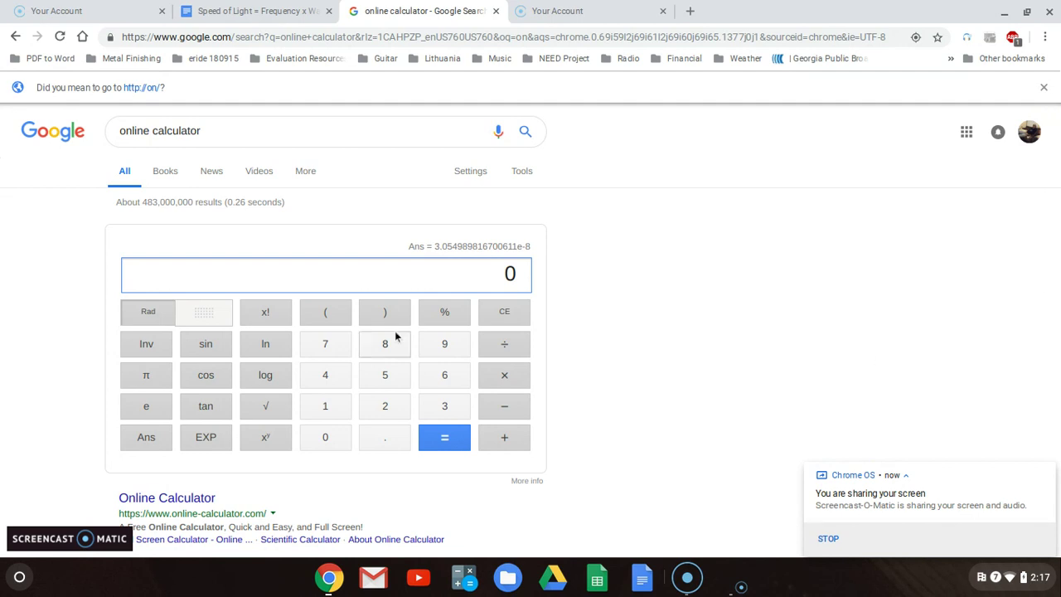
# Step: Compute 3E8 ÷ 2E15 on the calculator, giving 1.5e-7
pyautogui.click(445, 412)
pyautogui.click(208, 444)
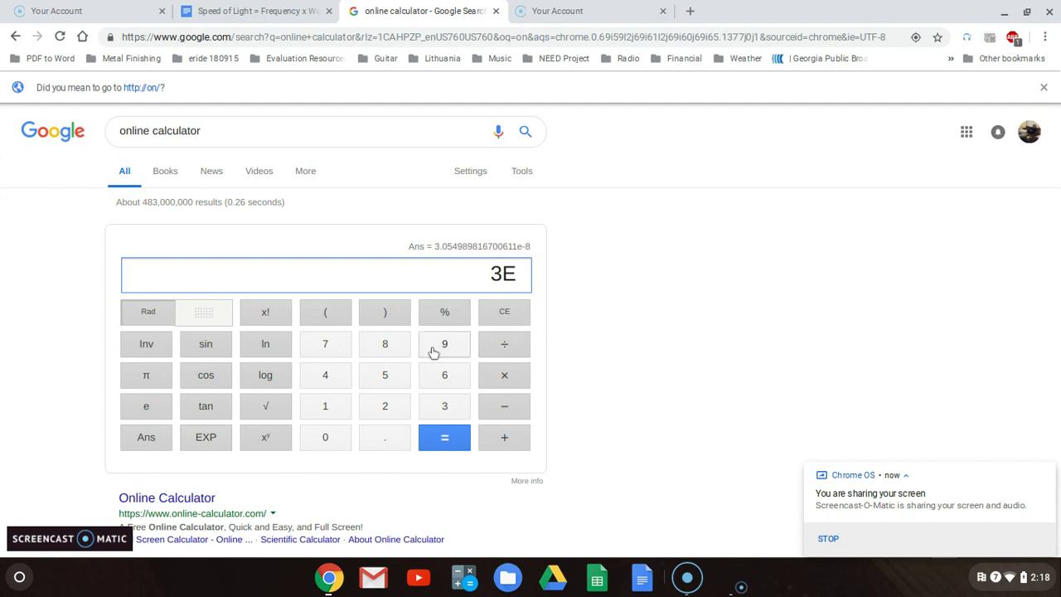
pyautogui.click(386, 347)
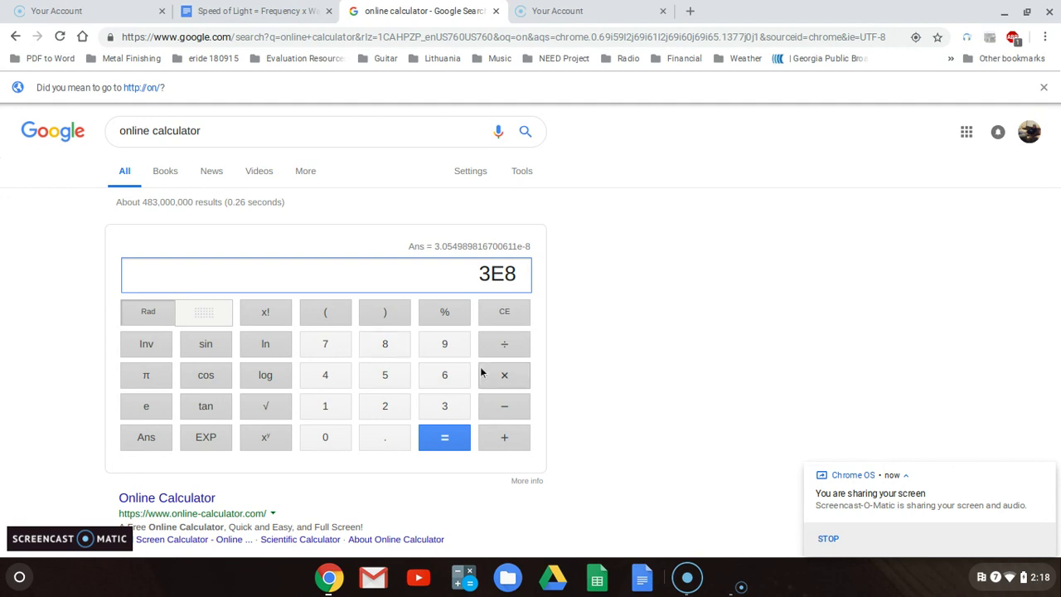
pyautogui.click(508, 346)
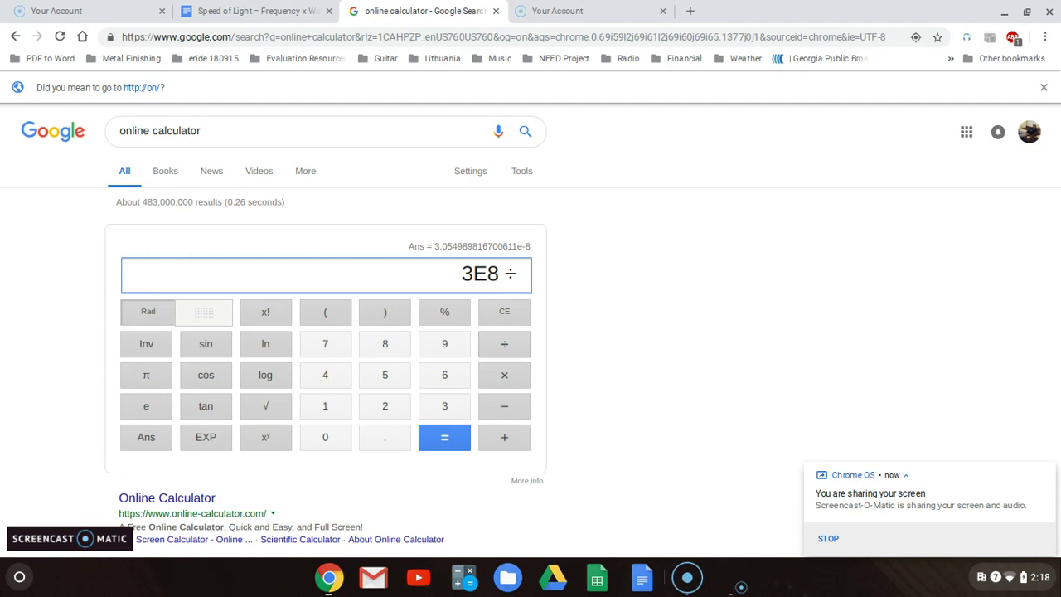
pyautogui.click(395, 412)
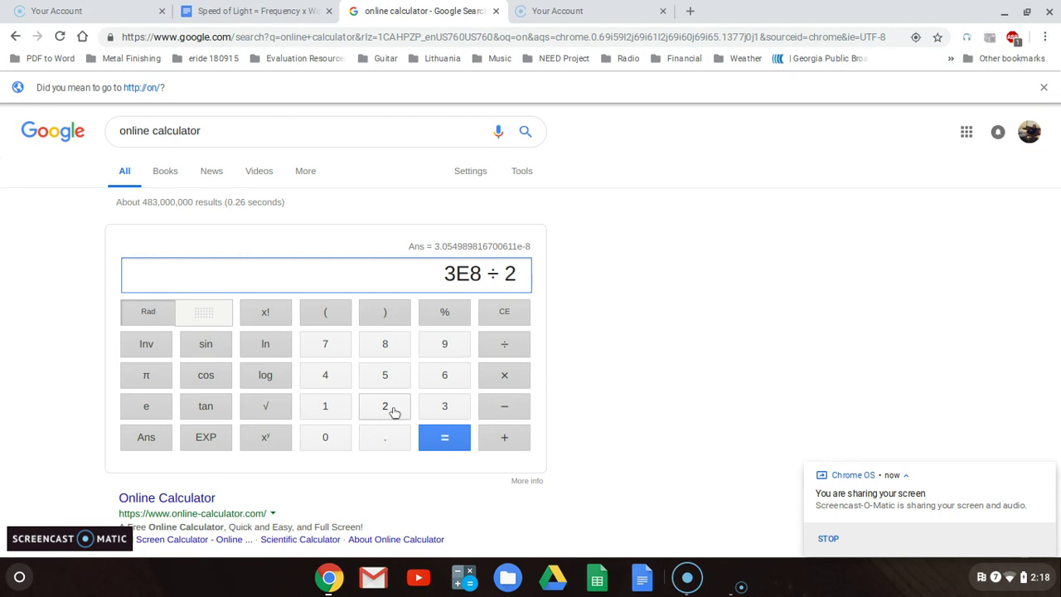
pyautogui.click(209, 447)
pyautogui.click(337, 412)
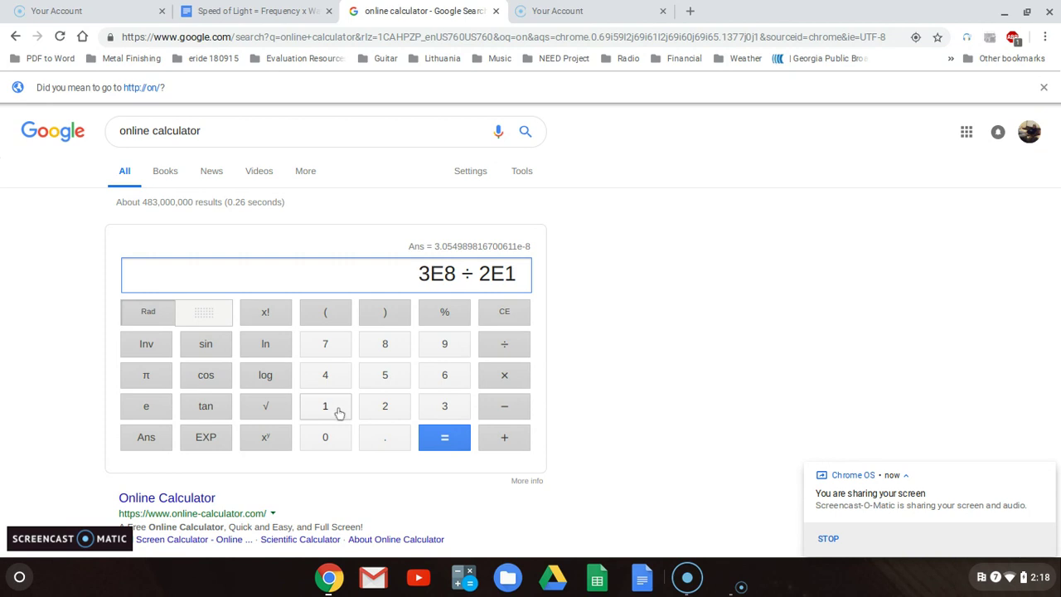
pyautogui.click(384, 380)
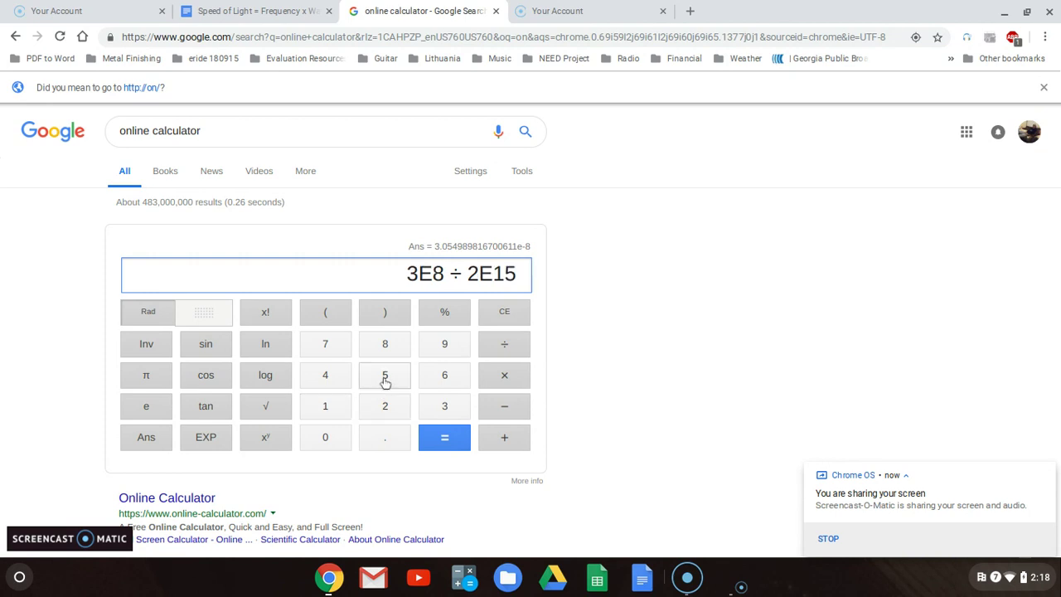
pyautogui.click(444, 438)
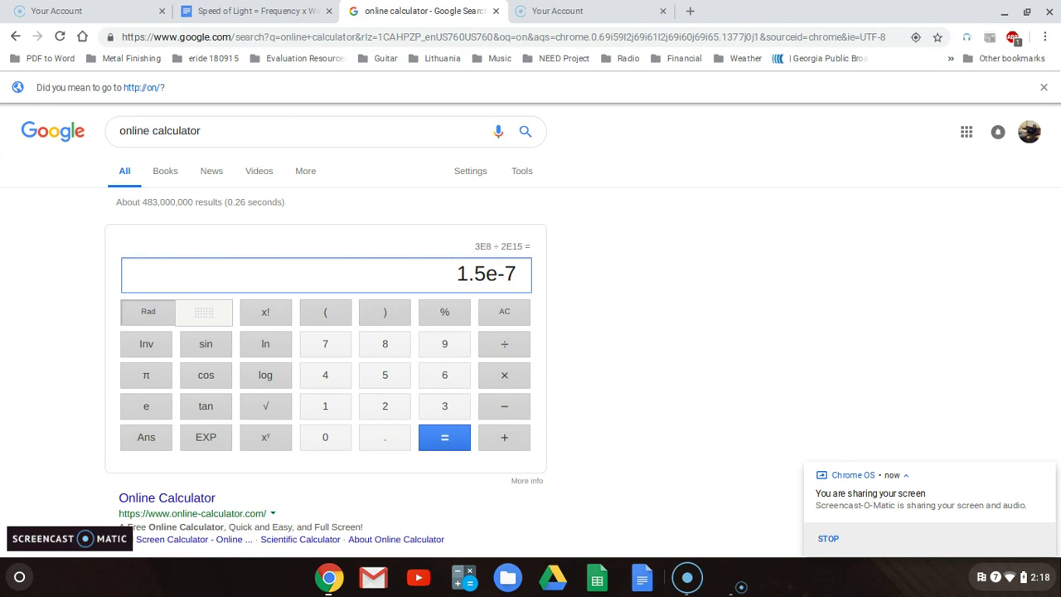
# Step: Clear the 1.5e-7 result and enter 3E8 ÷ as the start of a new problem
pyautogui.click(507, 316)
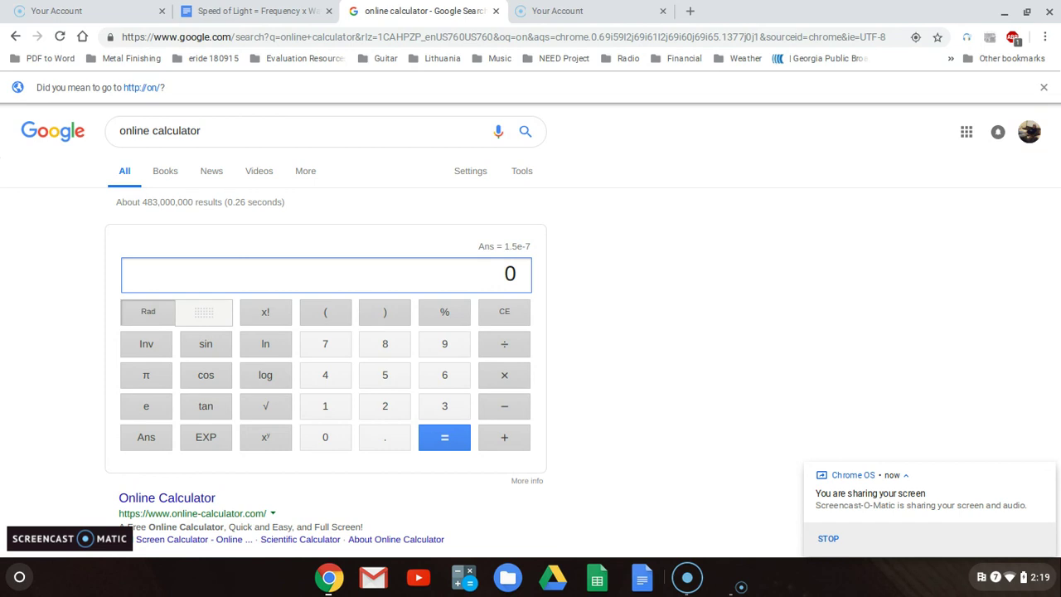
pyautogui.click(441, 406)
pyautogui.click(204, 439)
pyautogui.click(386, 347)
pyautogui.click(502, 346)
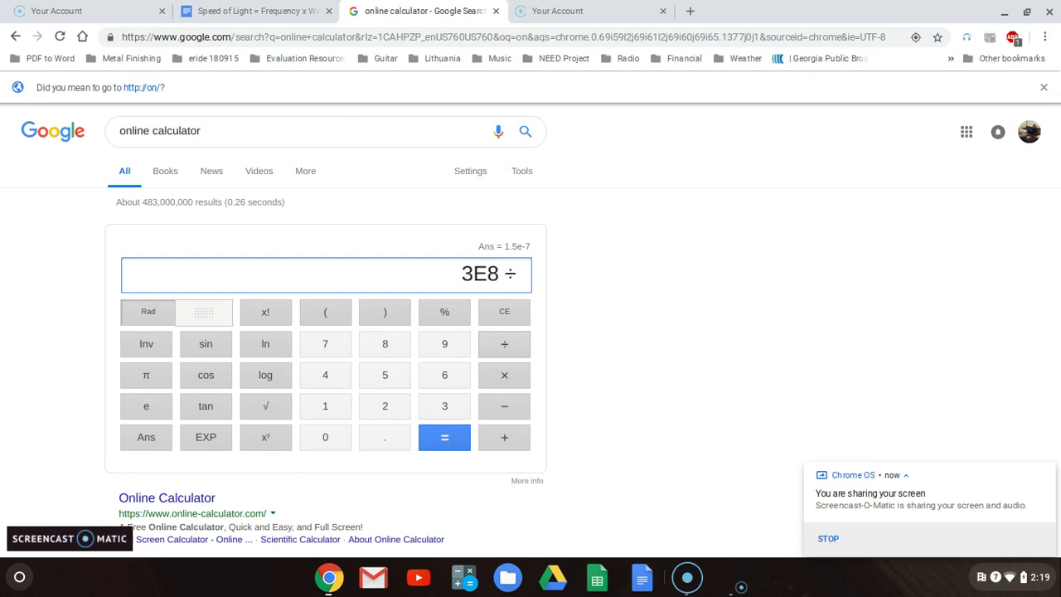
# Step: Divide by the wavelength 4.1E-7 and evaluate, getting 7.3170732e+14
pyautogui.click(326, 374)
pyautogui.click(387, 441)
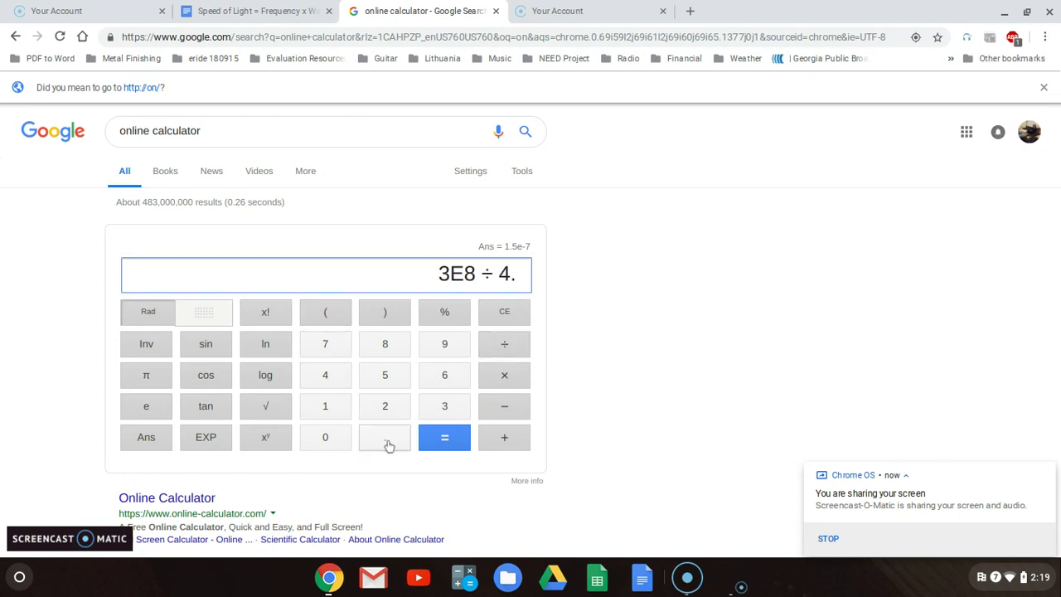
pyautogui.click(336, 416)
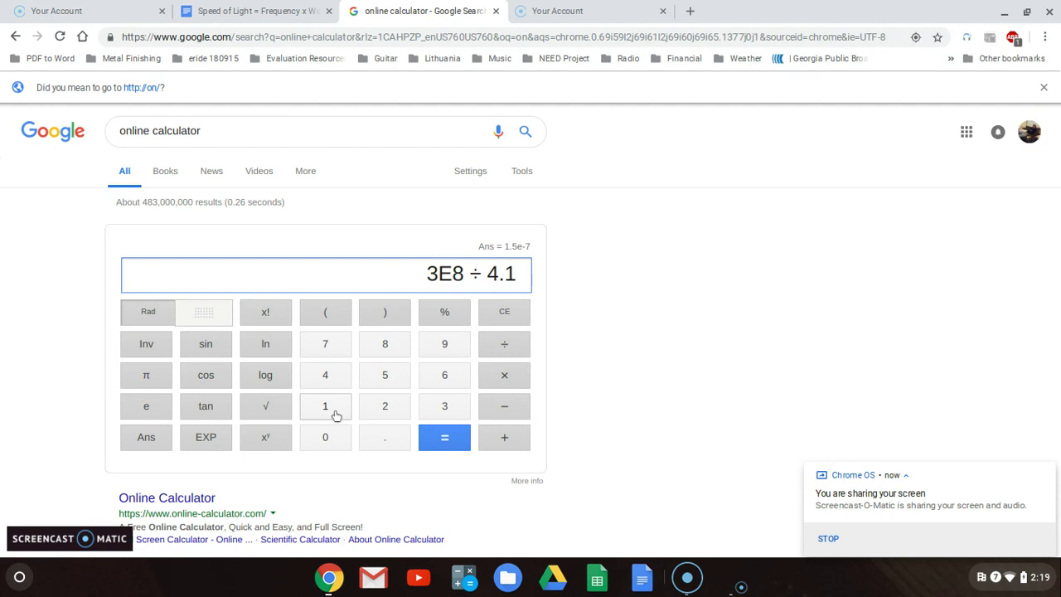
pyautogui.click(212, 445)
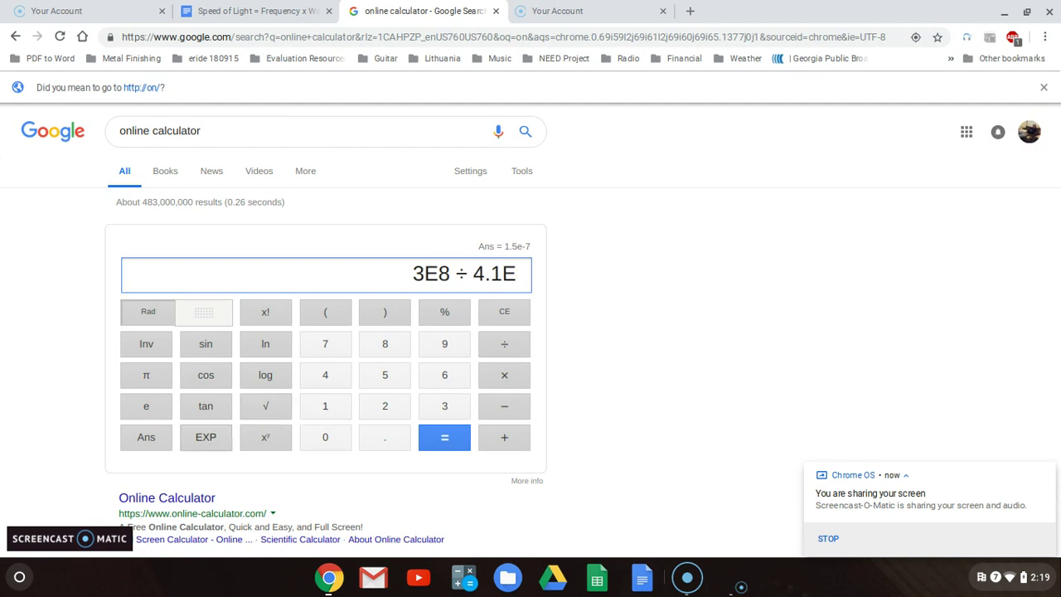
pyautogui.click(501, 417)
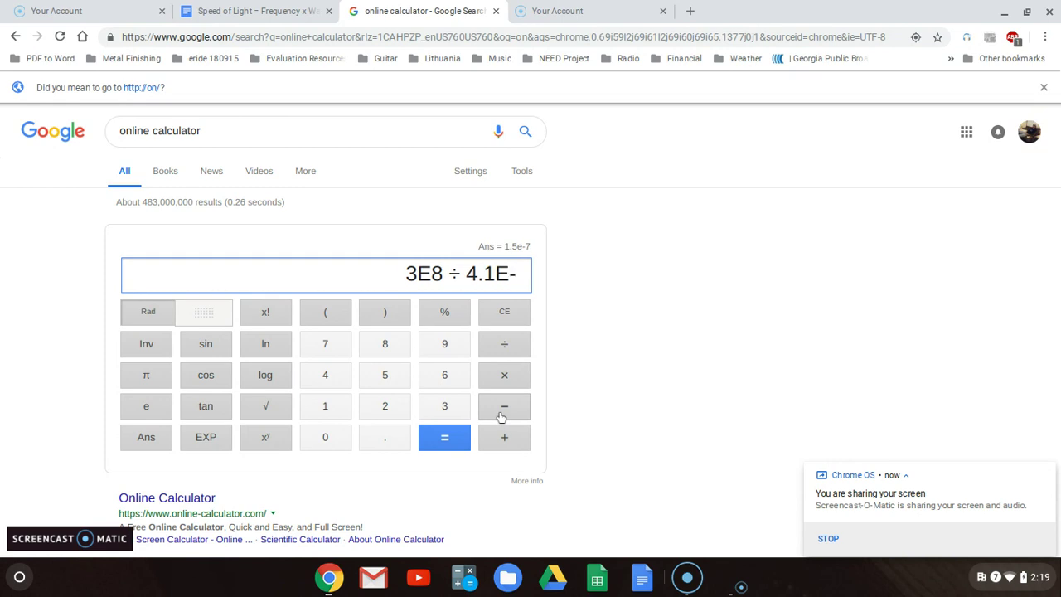
pyautogui.click(338, 346)
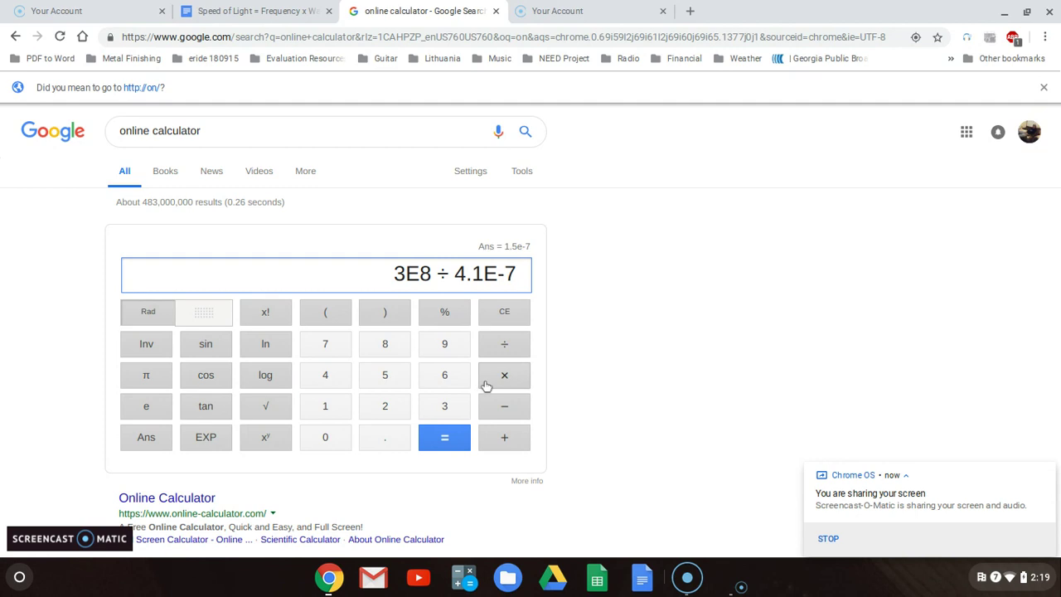
pyautogui.click(448, 438)
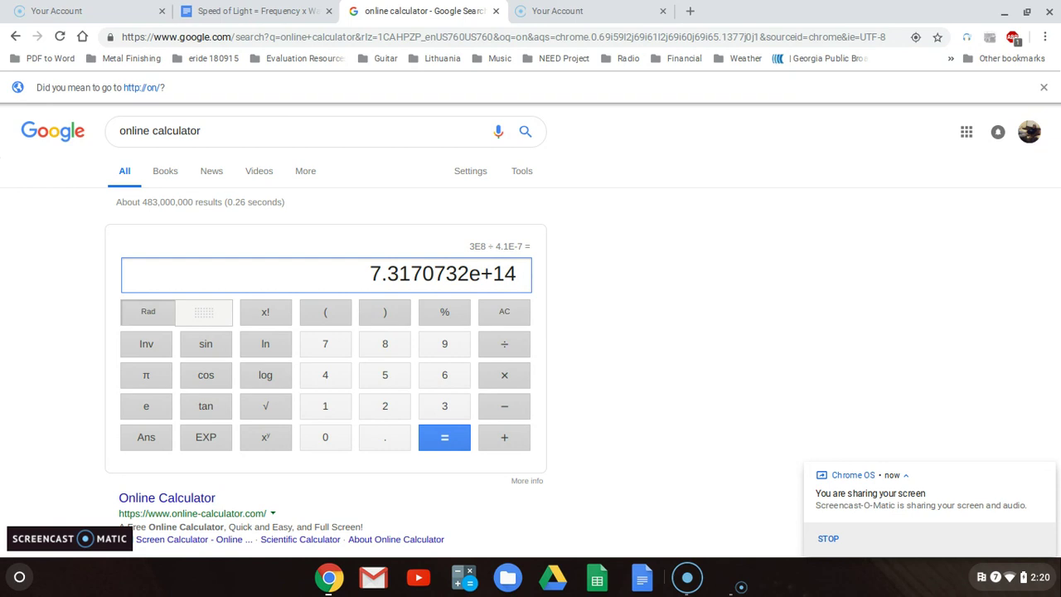
# Step: Clear the previous result and enter 3E8 ÷ again
pyautogui.click(508, 321)
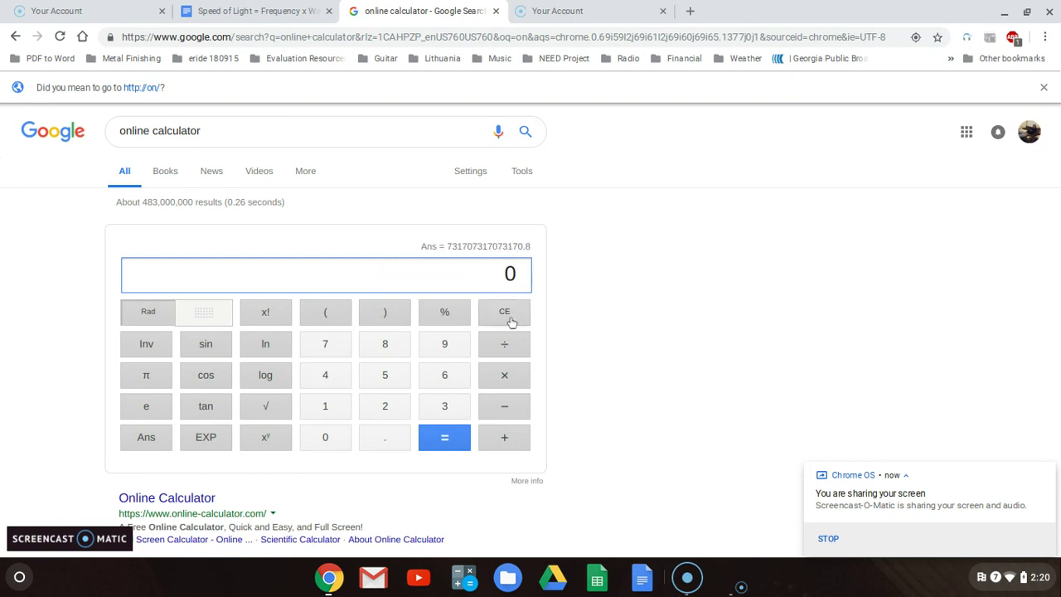
pyautogui.click(444, 406)
pyautogui.click(204, 440)
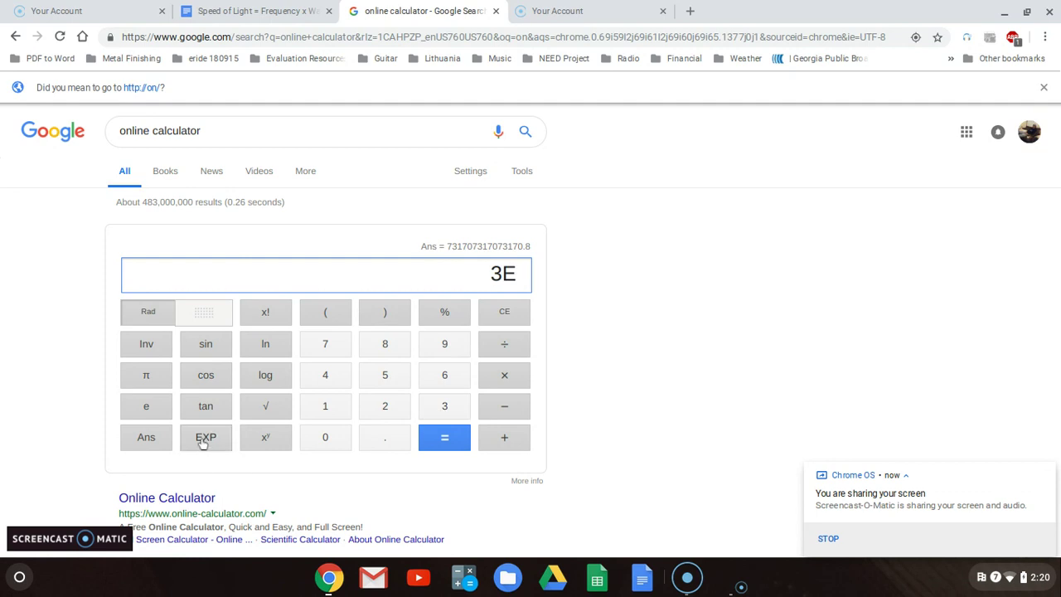
pyautogui.click(395, 345)
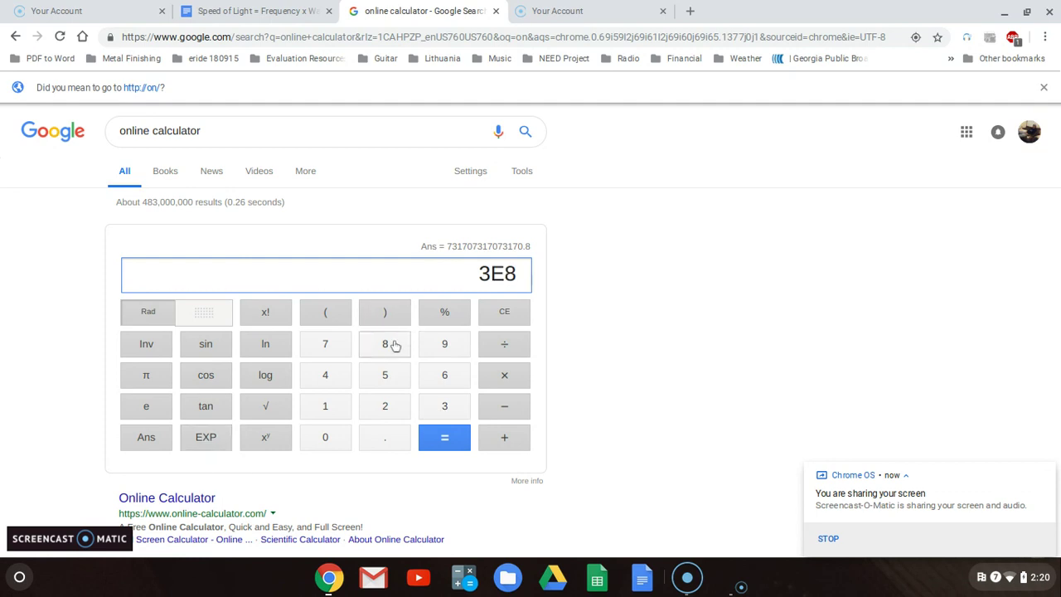
pyautogui.click(507, 344)
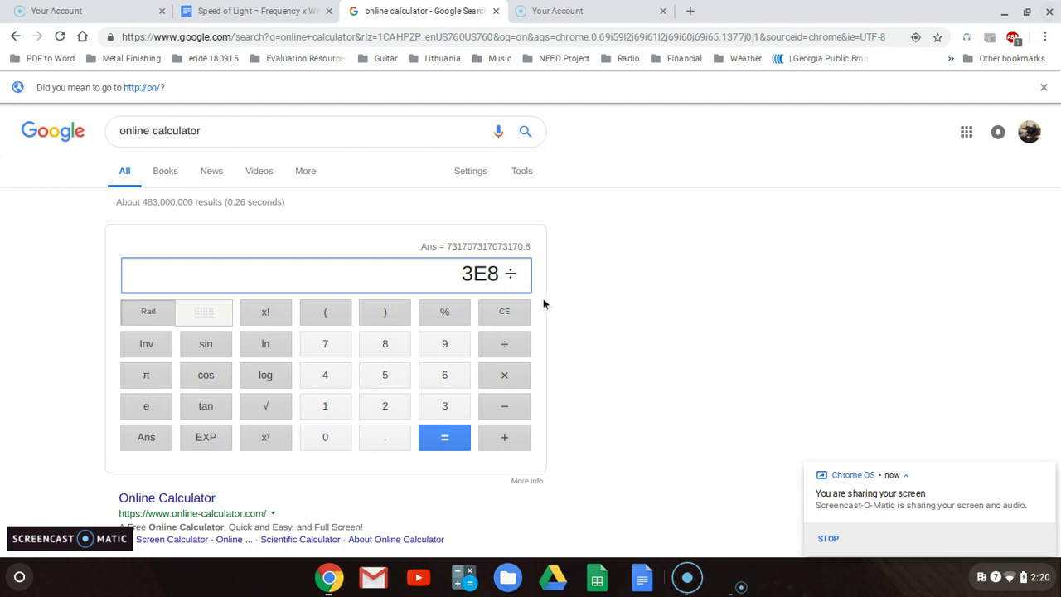
# Step: Divide by the frequency 9.82E15 and evaluate, getting 3.05498982e-8
pyautogui.click(461, 352)
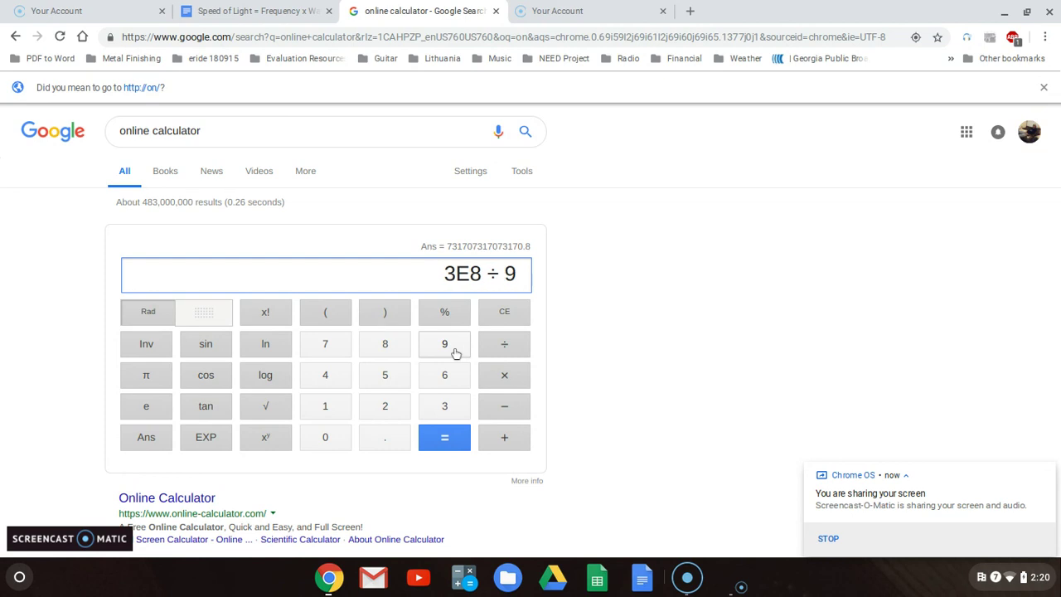
pyautogui.click(385, 437)
pyautogui.click(387, 344)
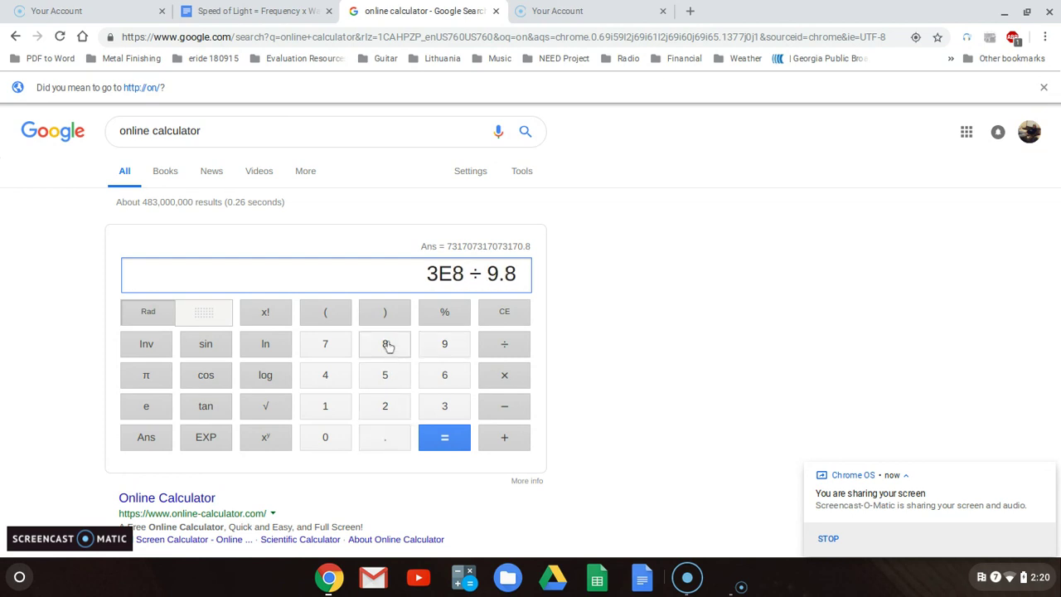
pyautogui.click(383, 406)
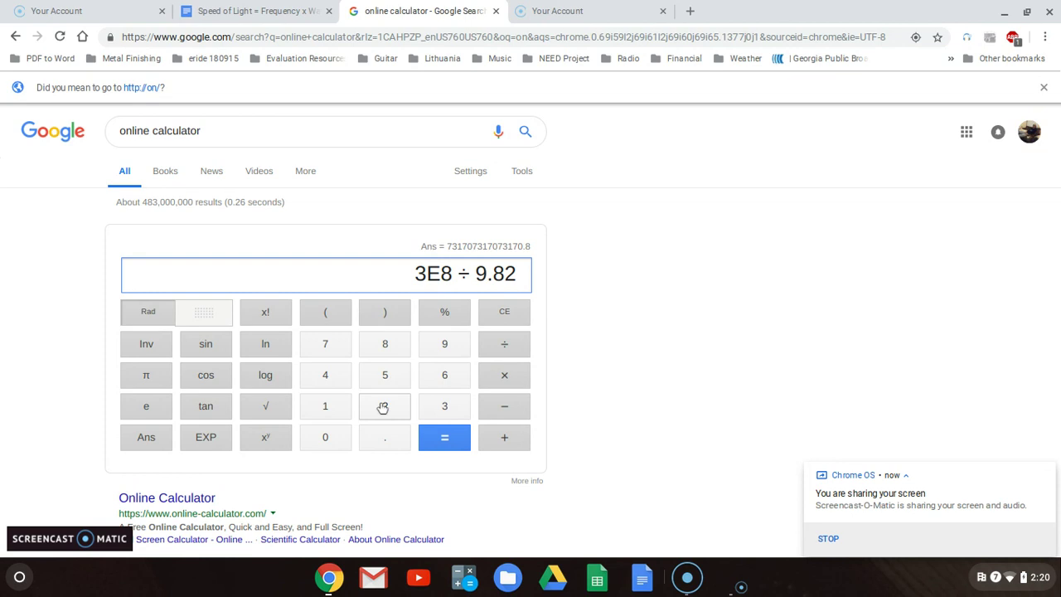
pyautogui.click(216, 440)
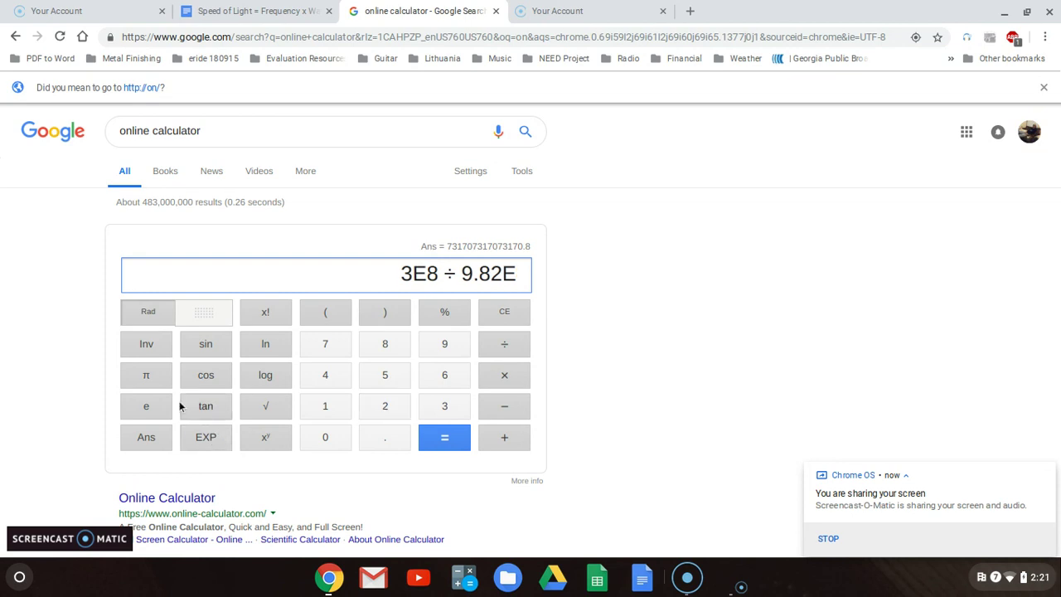
pyautogui.click(337, 407)
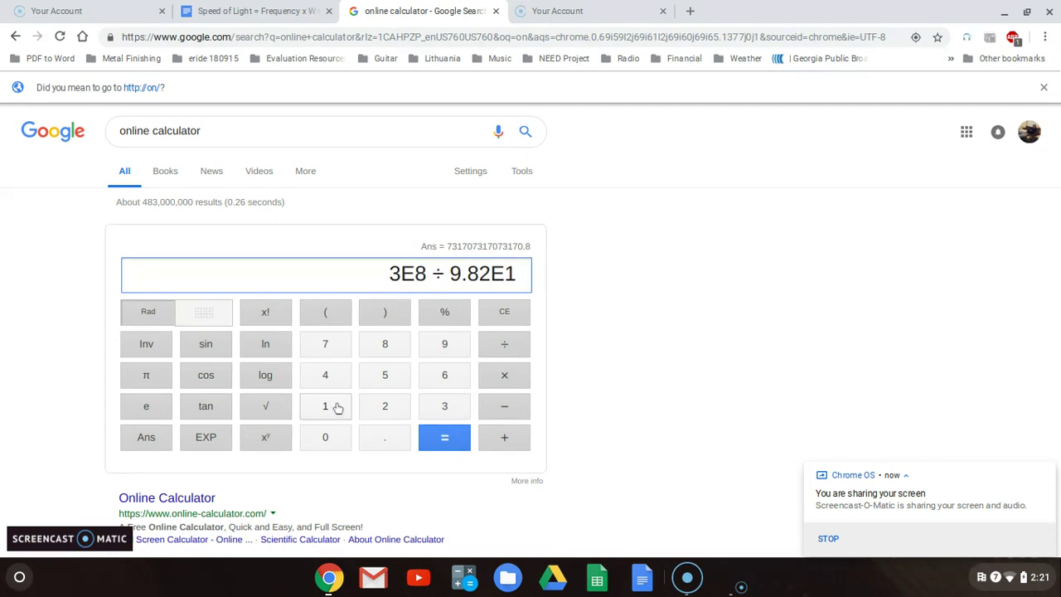
pyautogui.click(380, 387)
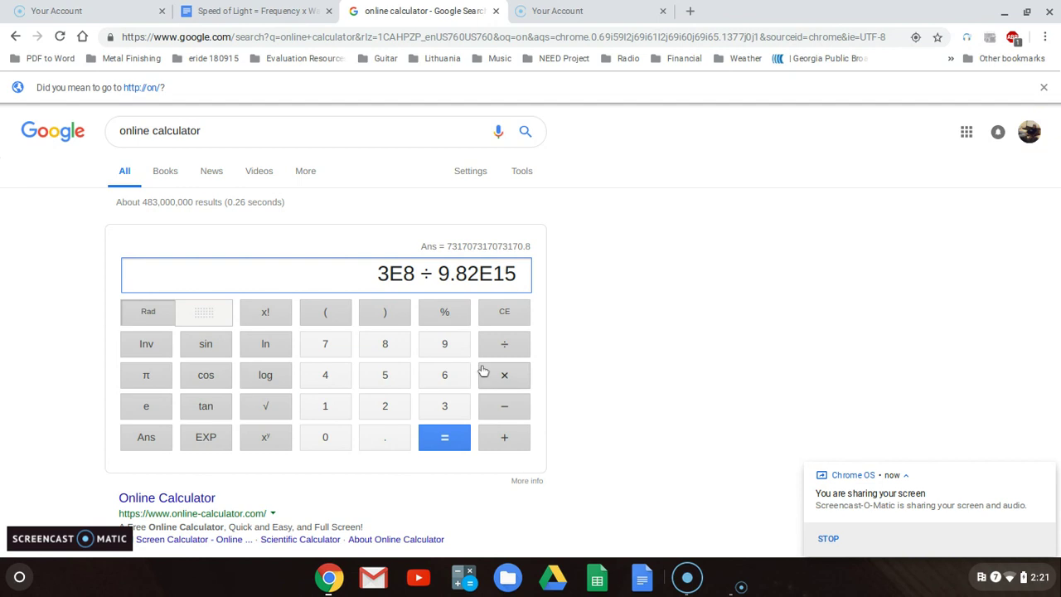
pyautogui.click(443, 445)
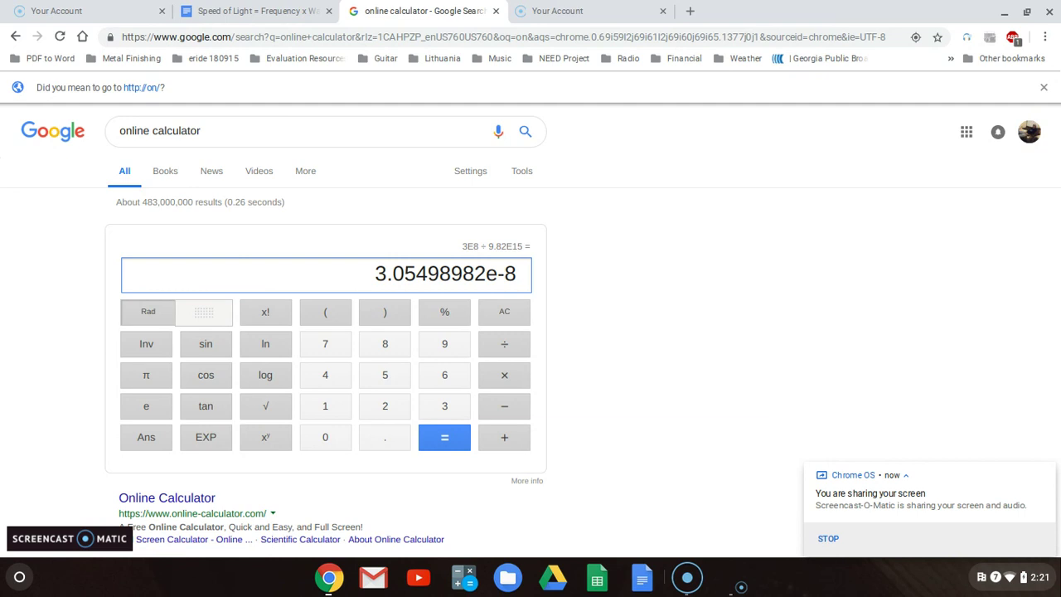
# Step: Clear the display, enter 3E8 ÷ awaiting a divisor, and bring up the window switcher
pyautogui.click(501, 319)
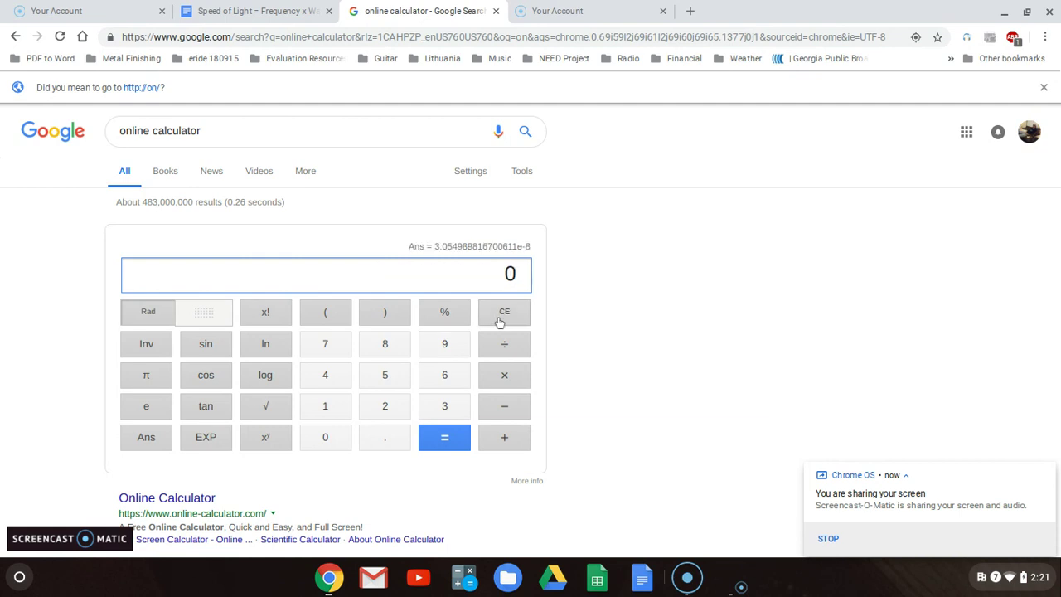
pyautogui.click(445, 414)
pyautogui.click(213, 438)
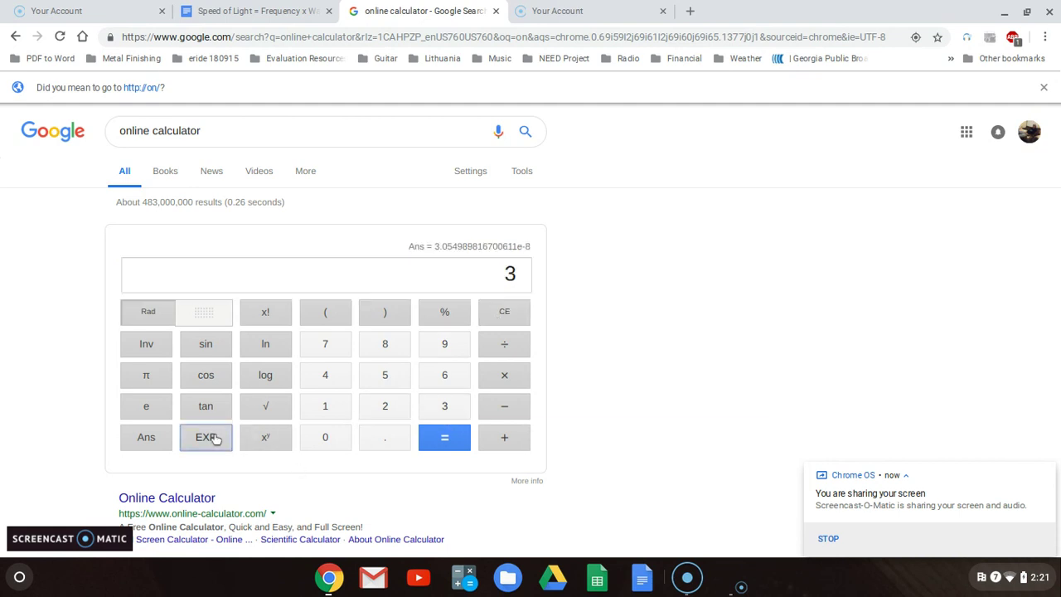
pyautogui.click(391, 346)
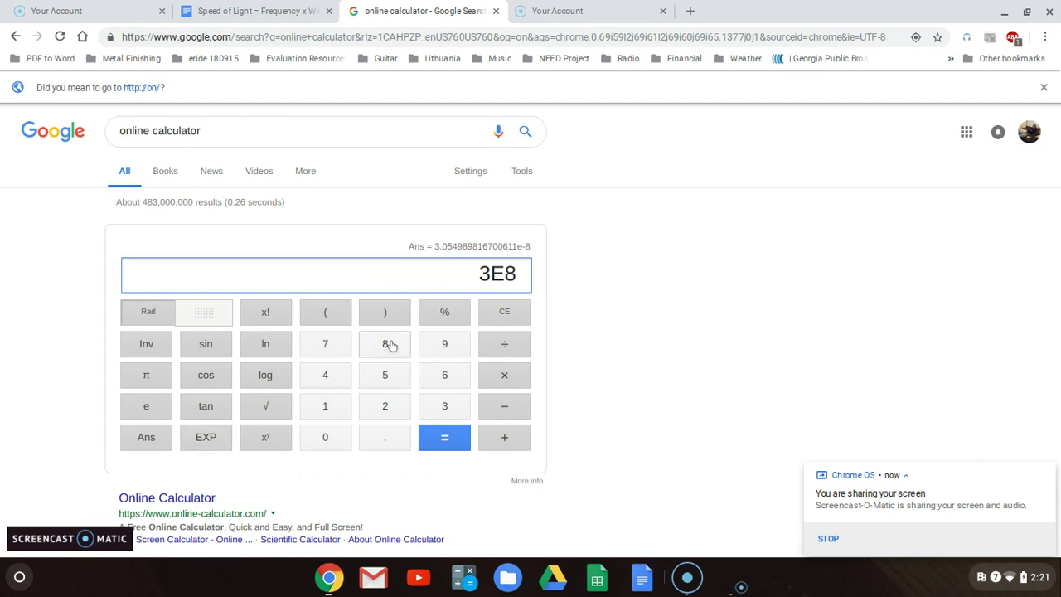
pyautogui.click(519, 346)
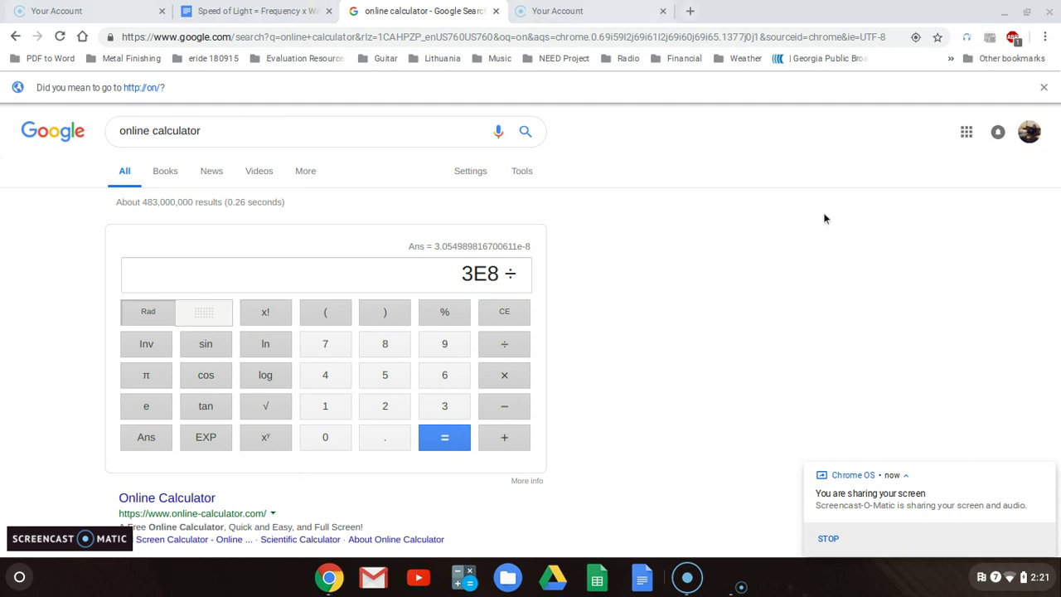
pyautogui.hotkey('alt', 'Tab')
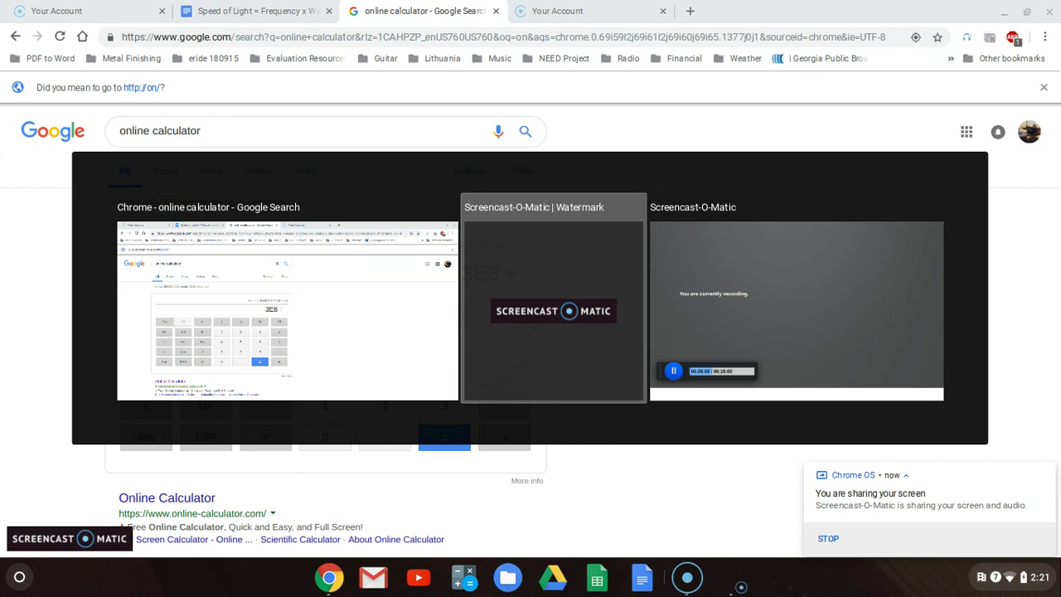